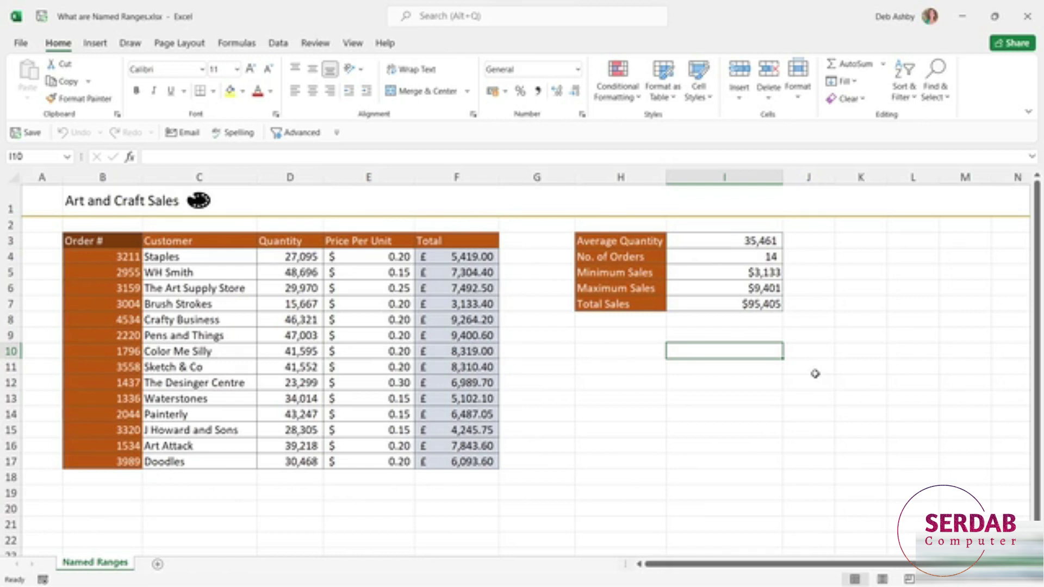
left_click(854, 337)
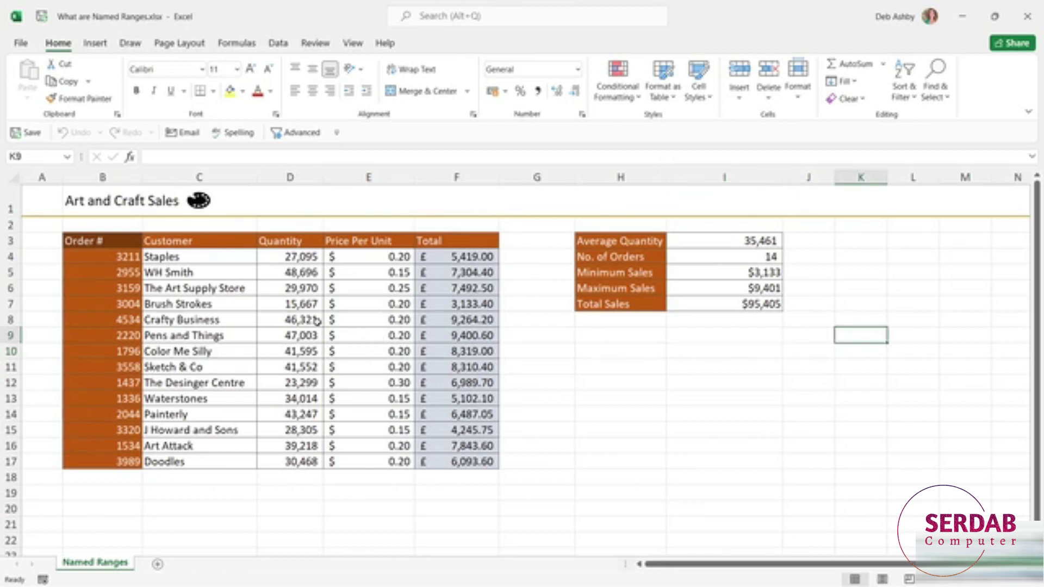
left_click_drag(209, 273, 222, 367)
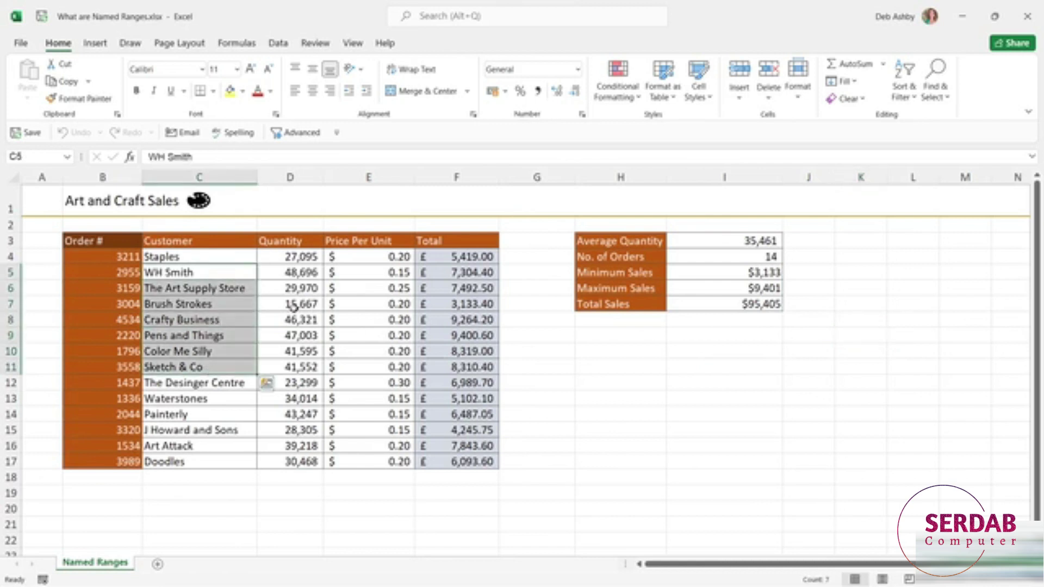
left_click_drag(272, 276, 377, 348)
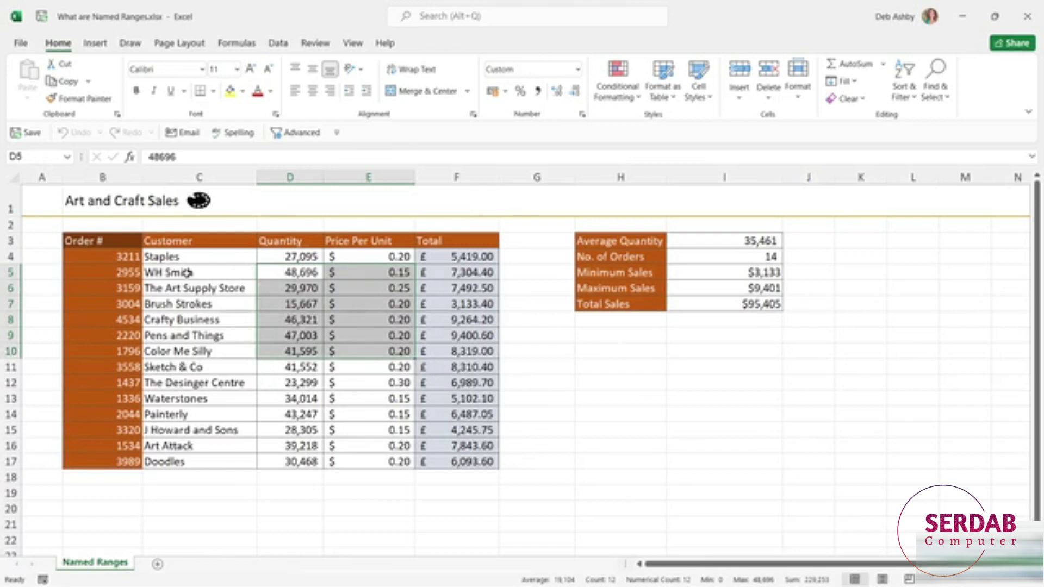
left_click_drag(185, 272, 190, 383)
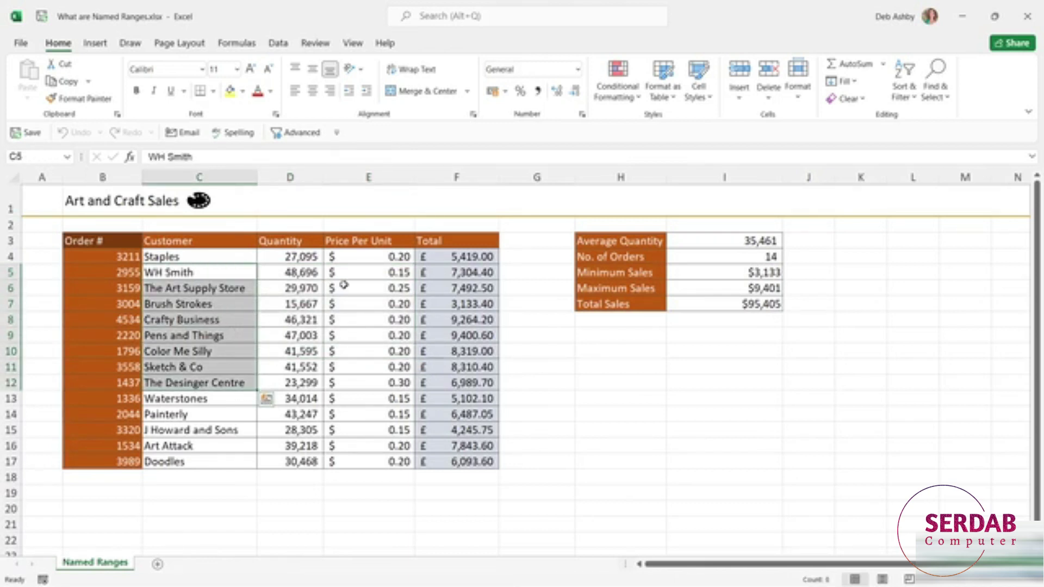
left_click(375, 303)
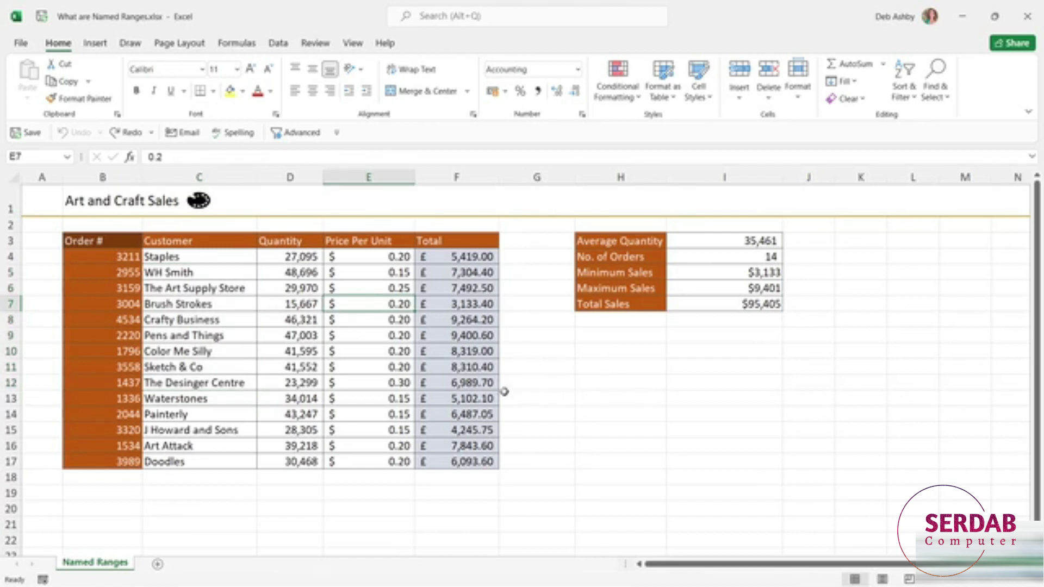
left_click(707, 399)
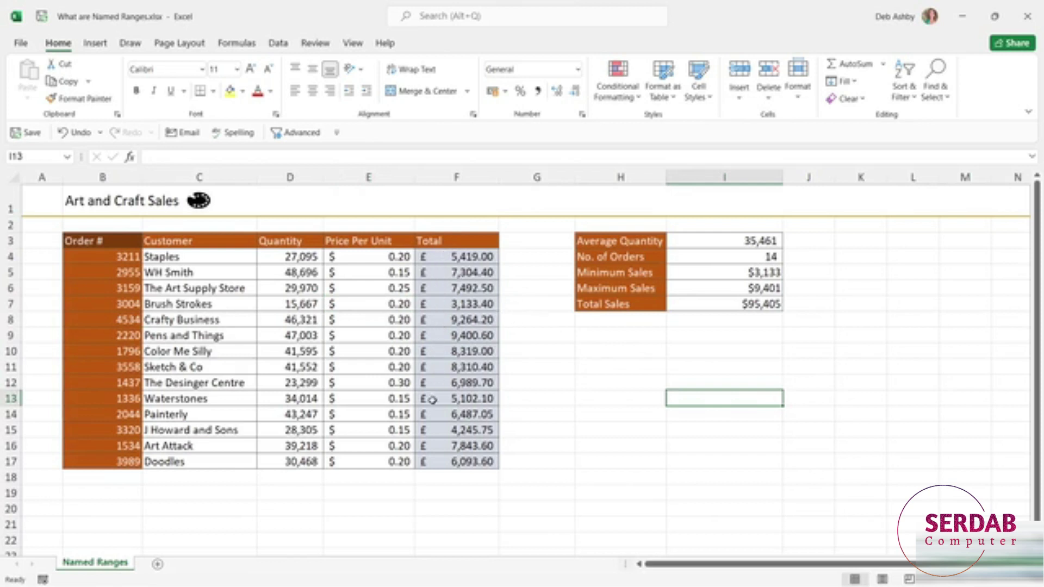
Examine the formulas in the first and last rows of the Total column, cells F4 and F17.
left_click(443, 258)
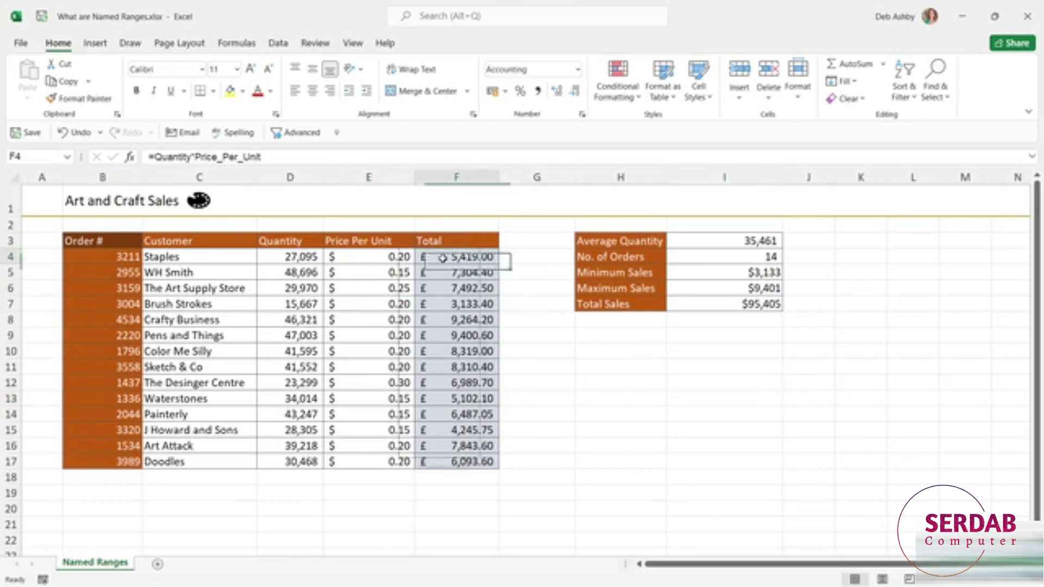
left_click(453, 464)
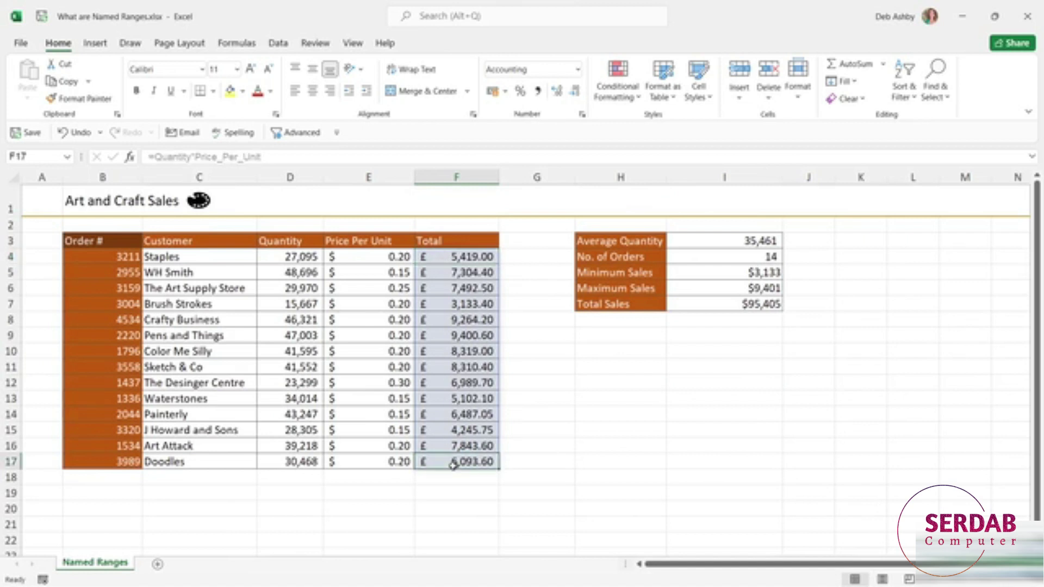
left_click(640, 392)
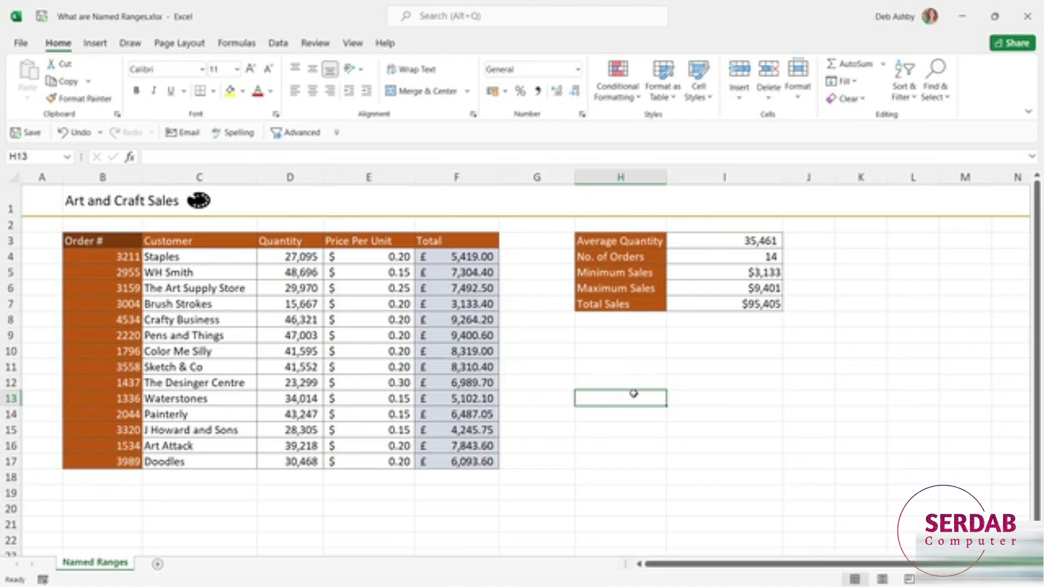
left_click_drag(615, 349, 615, 412)
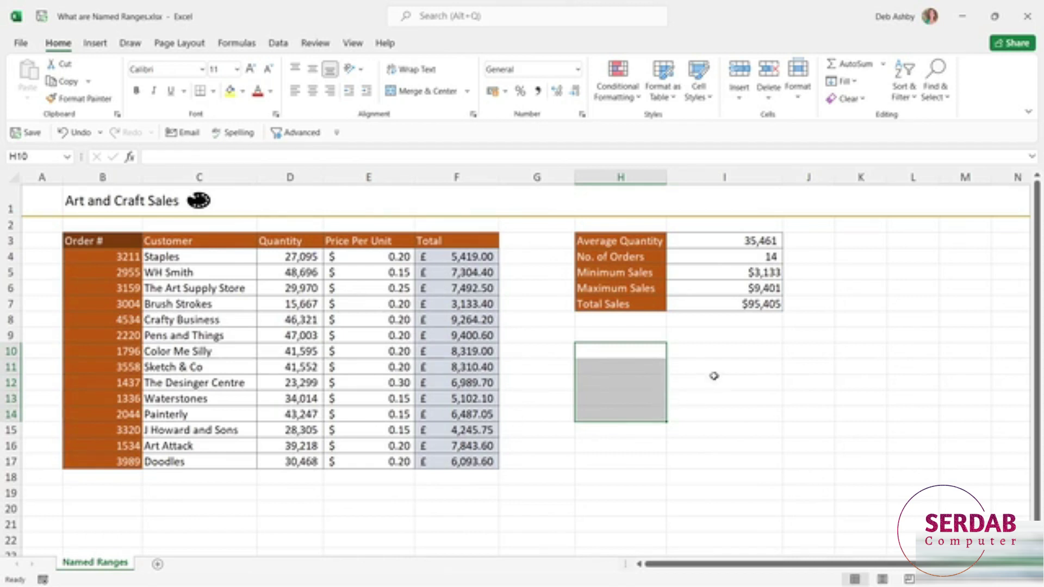
left_click(726, 364)
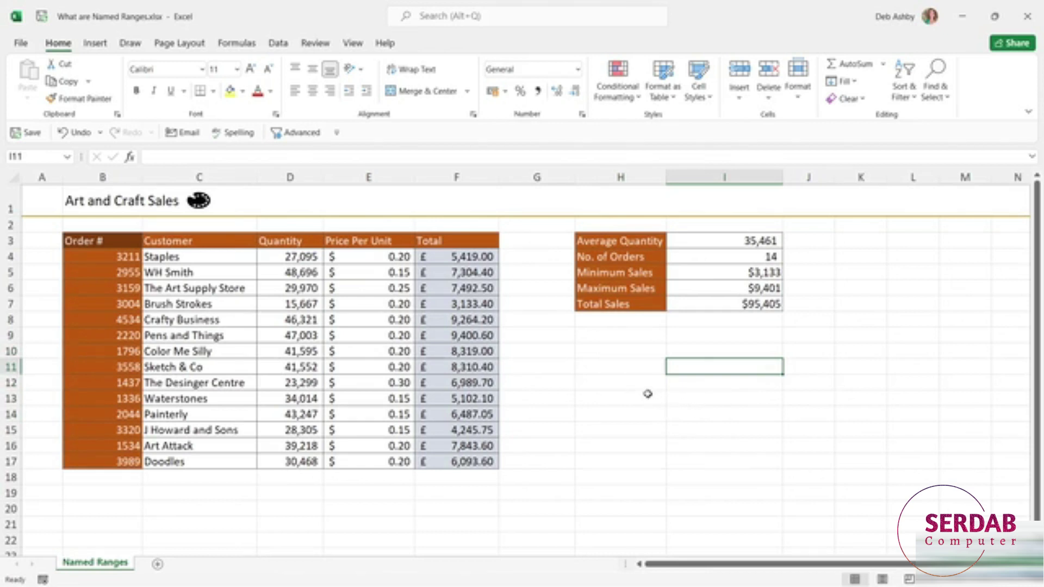
Go to the Price_Per_Unit named range and select the Customer, Quantity, Total and Order # data to check their range names.
left_click(68, 159)
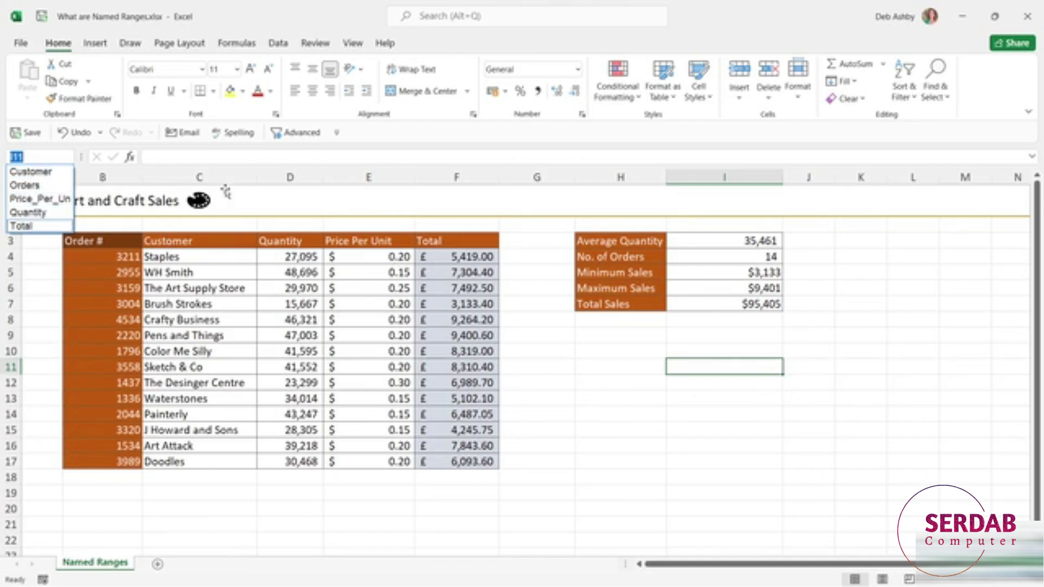
left_click(32, 199)
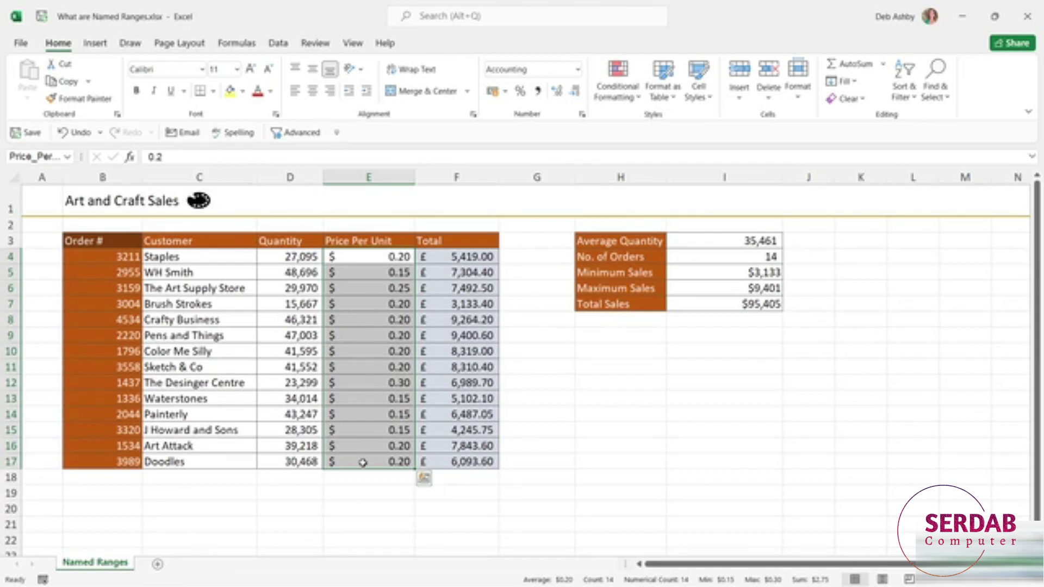
left_click_drag(198, 256, 210, 459)
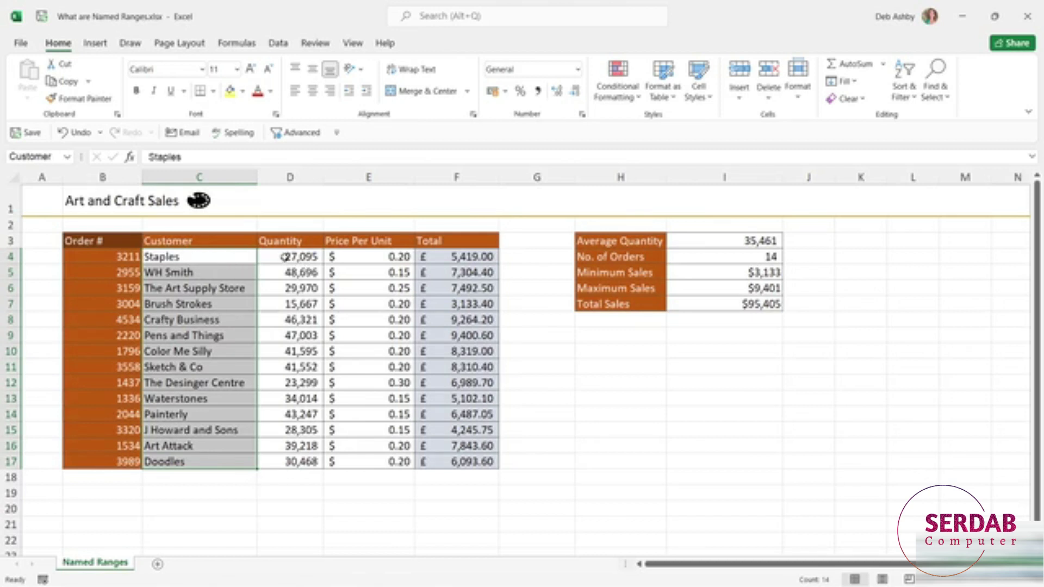
left_click_drag(283, 257, 287, 460)
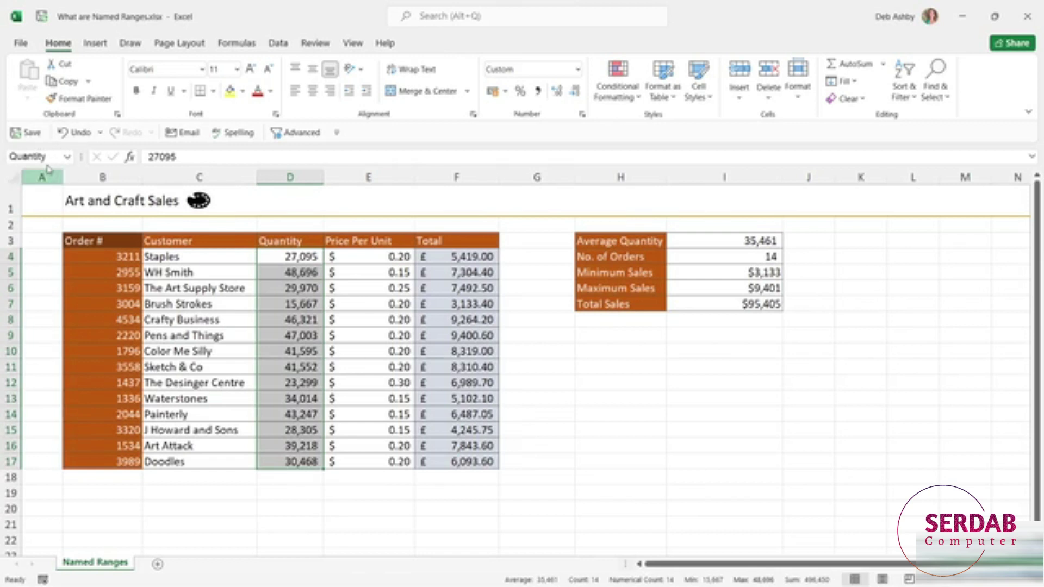
left_click_drag(442, 256, 447, 459)
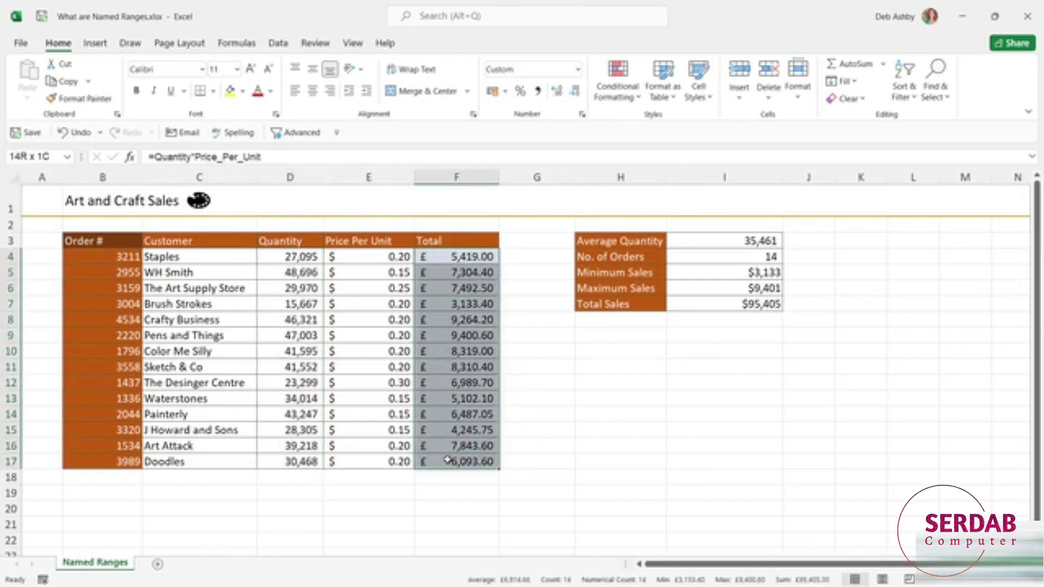
left_click_drag(106, 256, 117, 460)
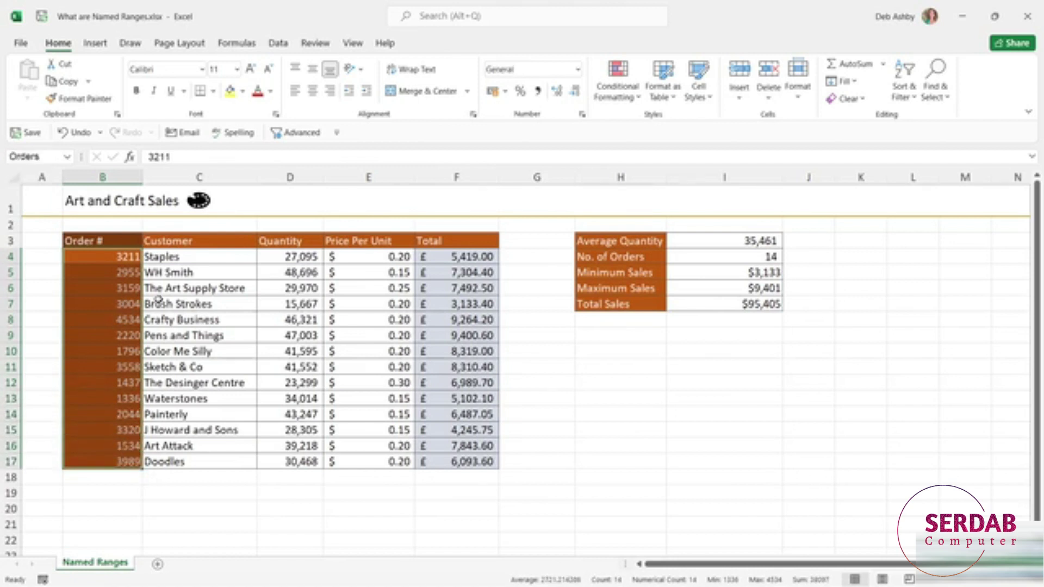
Examine the formulas behind Average Quantity and No. of Orders and the Quantity data they draw on.
left_click(741, 240)
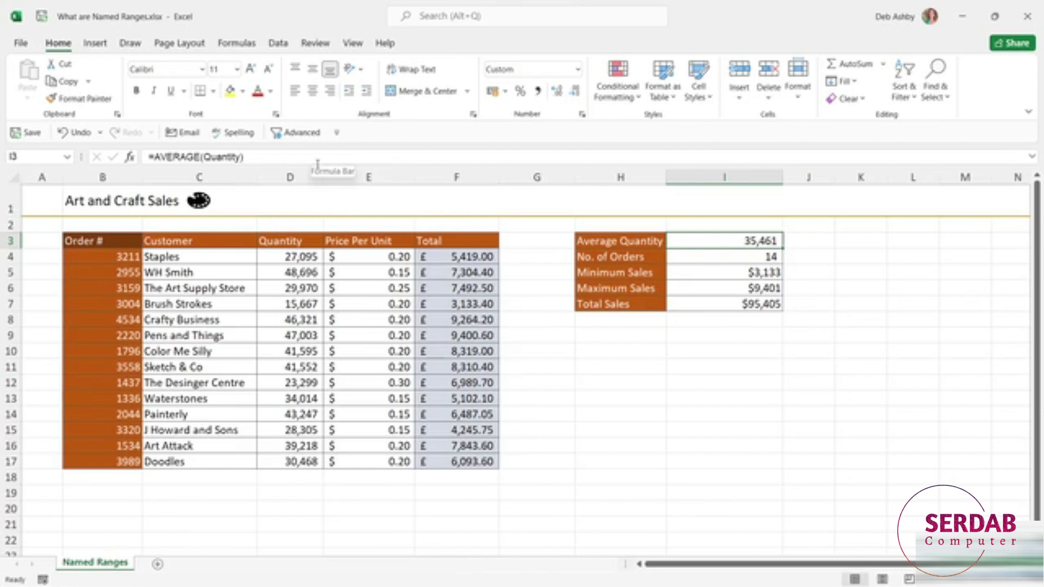
left_click(309, 259)
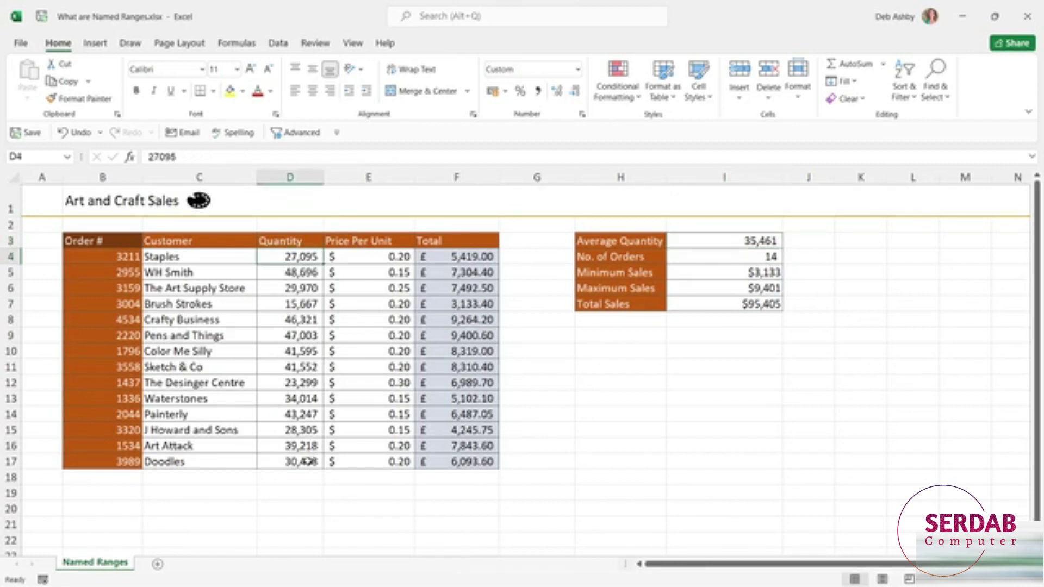
left_click(693, 242)
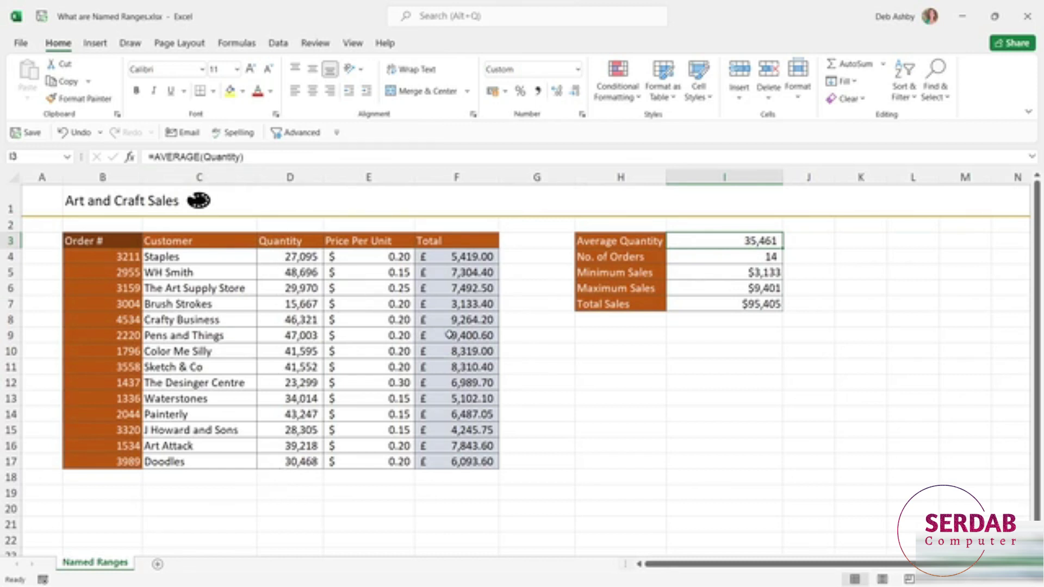
left_click(718, 259)
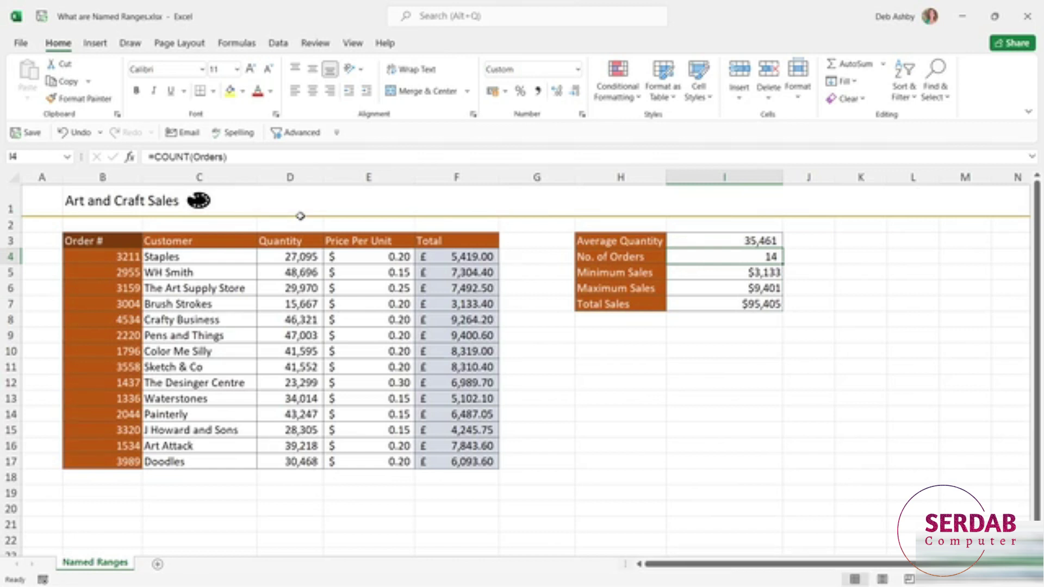
left_click(864, 411)
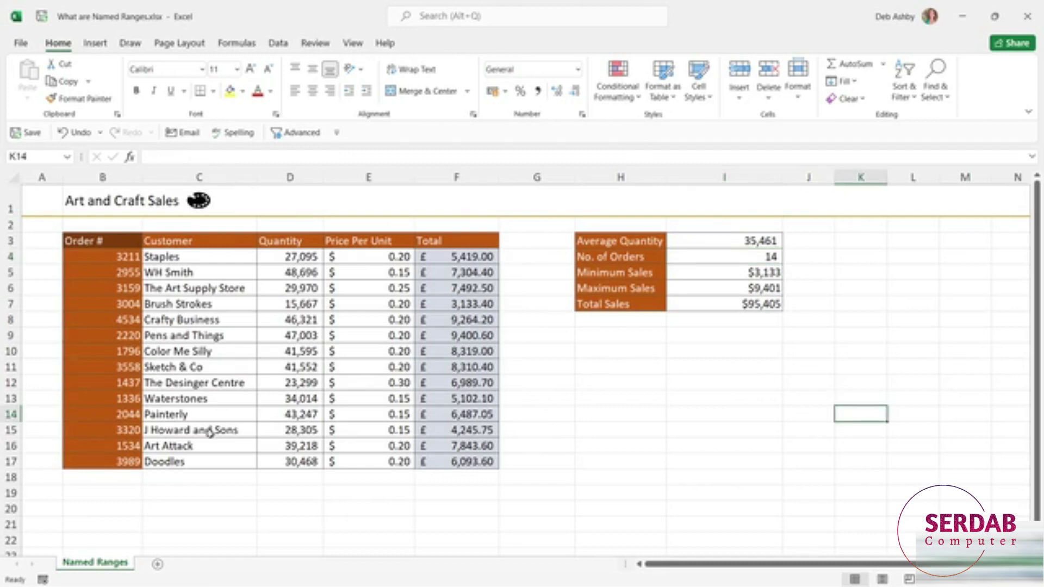
Add a new blank worksheet and jump from it to the Orders named range.
left_click(158, 566)
left_click(577, 306)
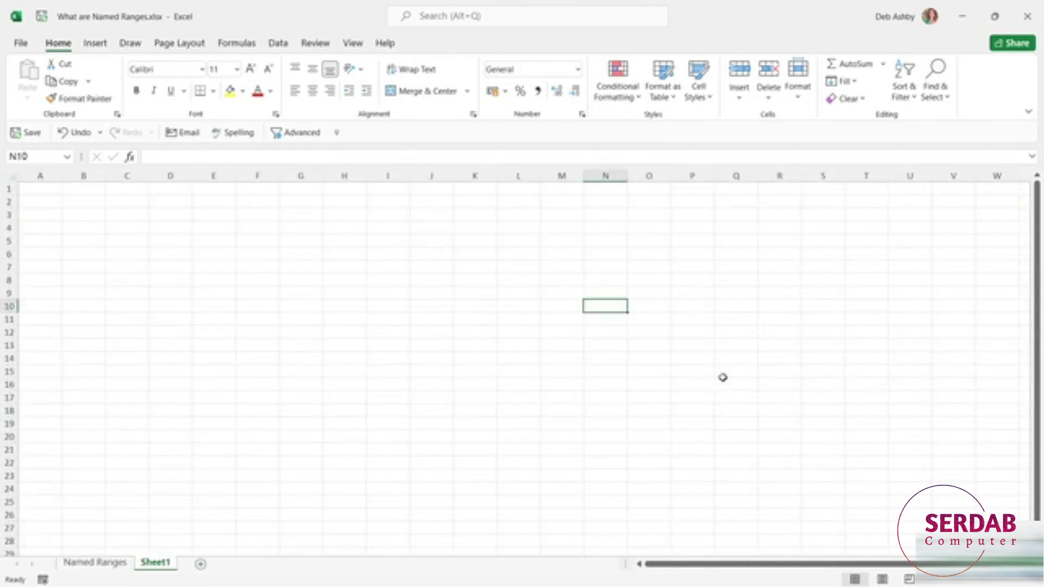
left_click(737, 293)
left_click(514, 262)
left_click(603, 304)
left_click(67, 157)
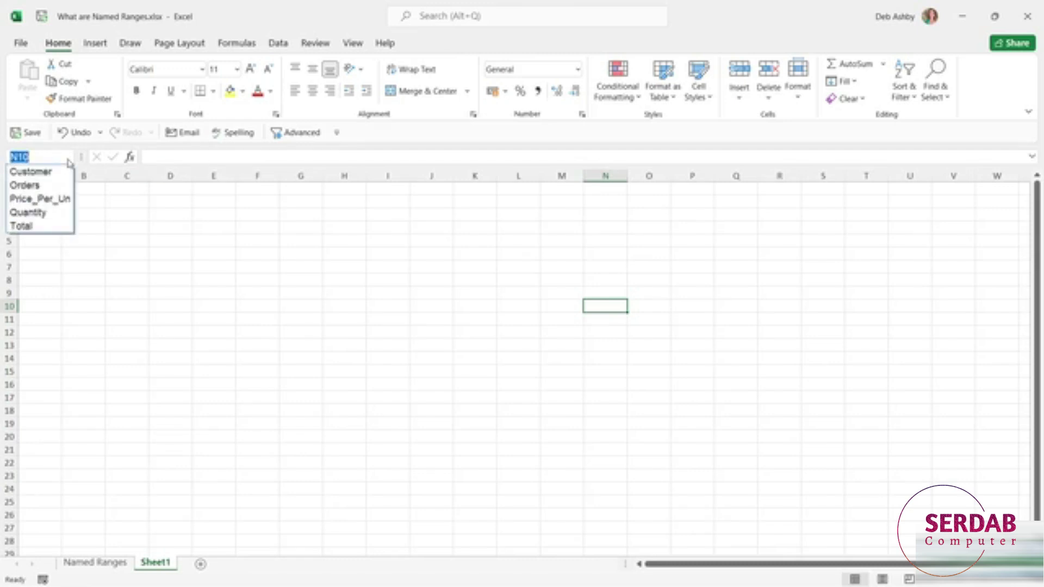
left_click(42, 186)
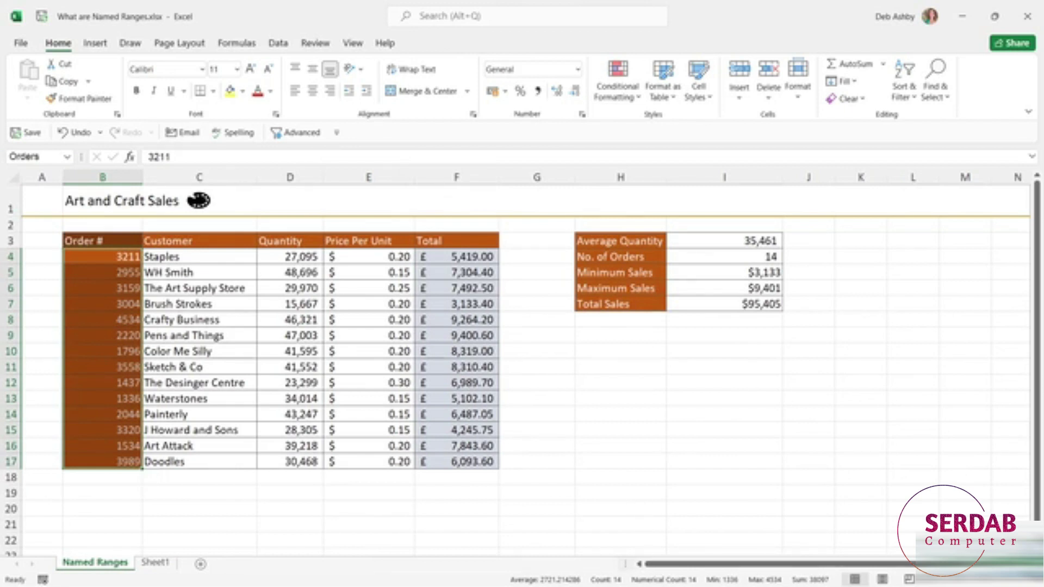
Delete the Sheet1 worksheet.
right_click(157, 567)
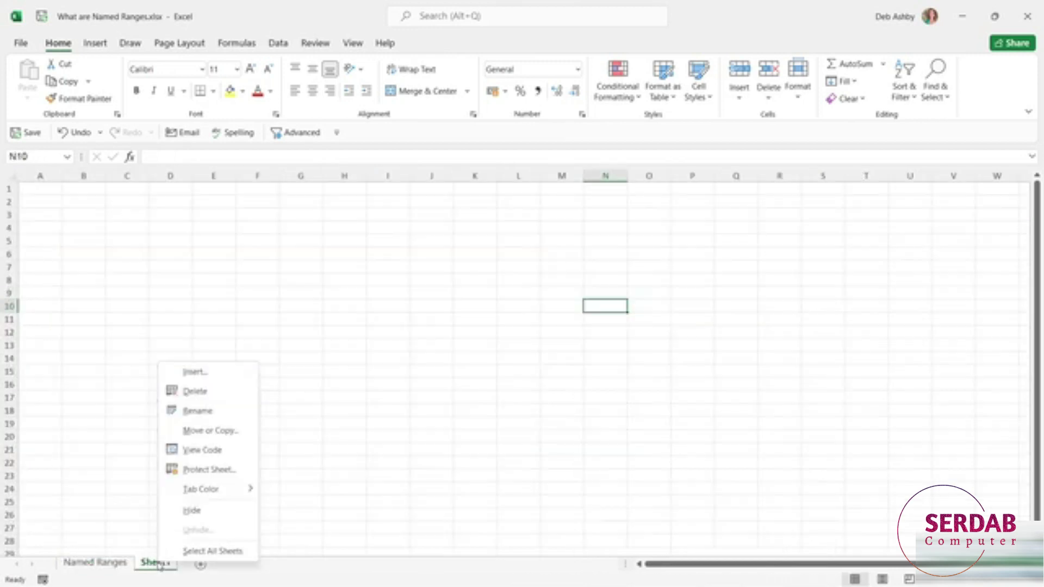
left_click(226, 396)
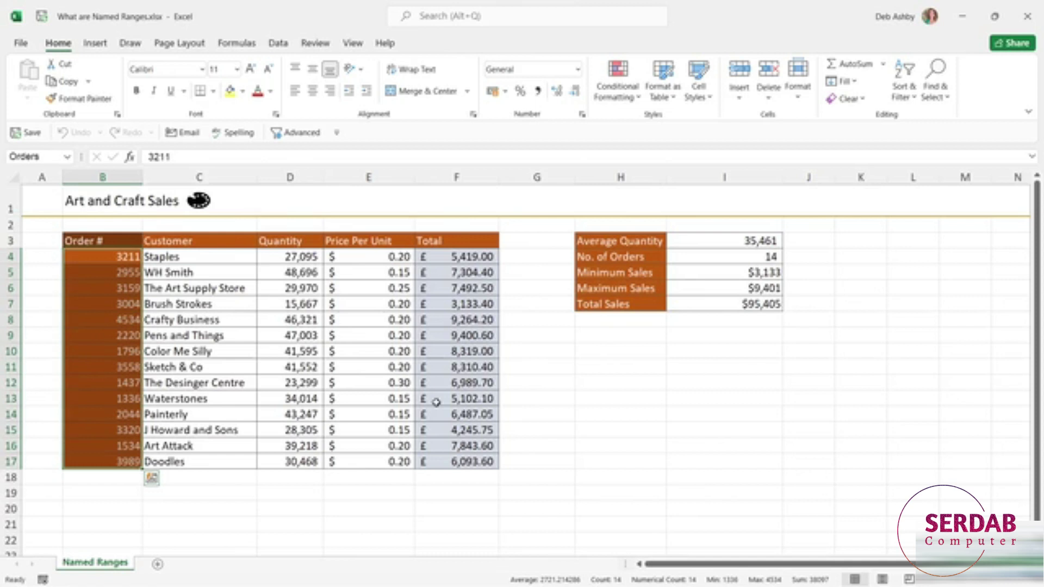
Select the empty cell I10 and display the commands for working with formulas and defined names.
left_click(699, 351)
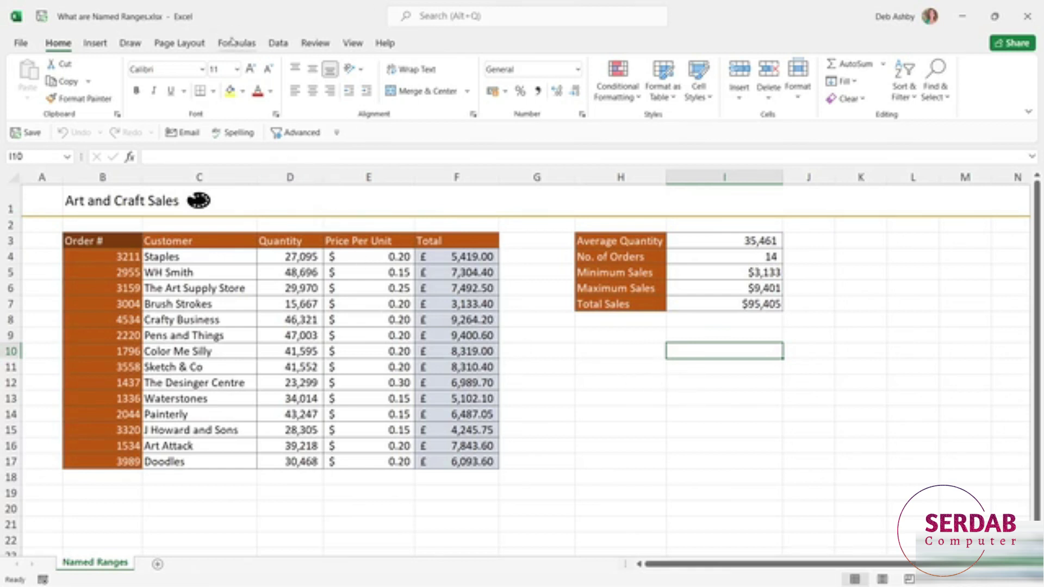
left_click(233, 44)
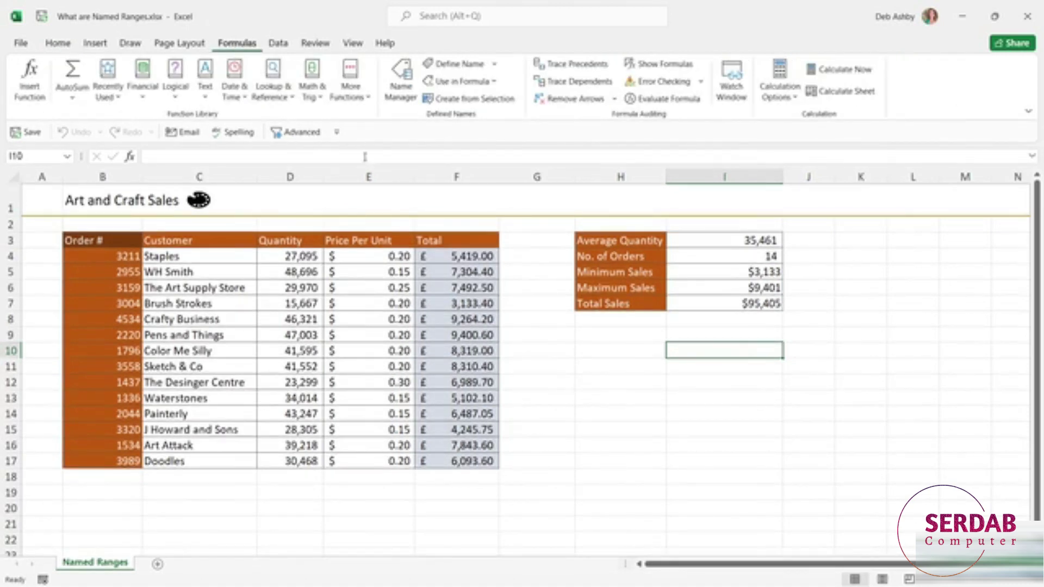